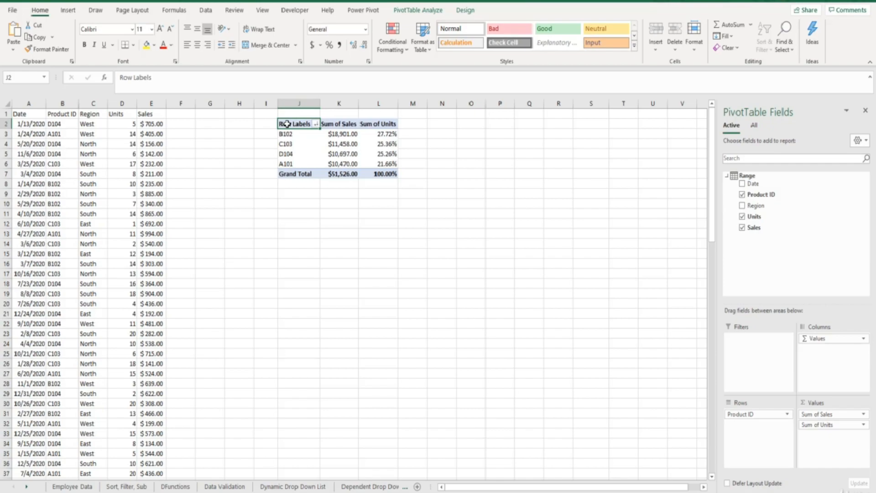
Add the Date field to the PivotTable so it groups by month, and remove the Units field
left_click(743, 184)
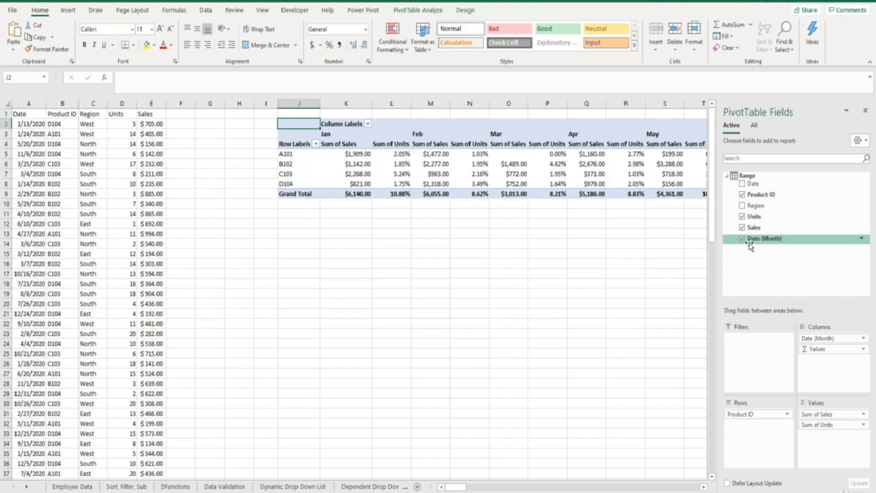
left_click(743, 217)
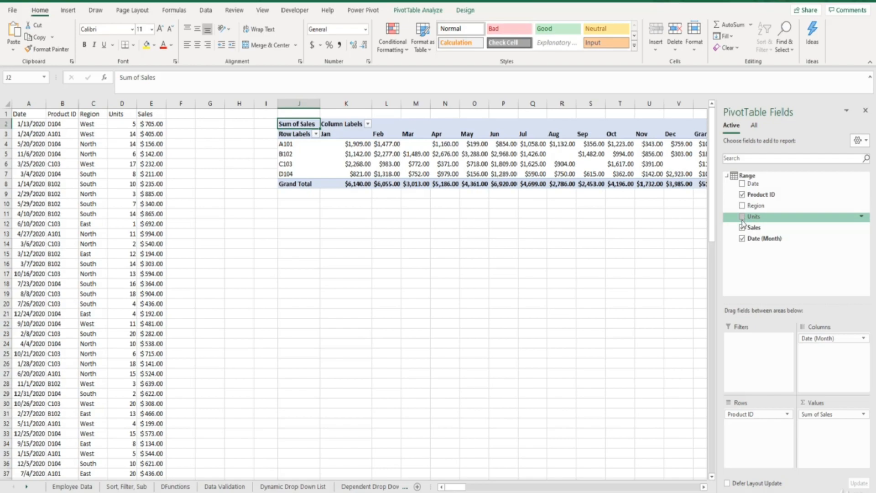
Rearrange the PivotTable with Date (Month) in the rows and Product ID in the columns
left_click_drag(828, 342, 751, 414)
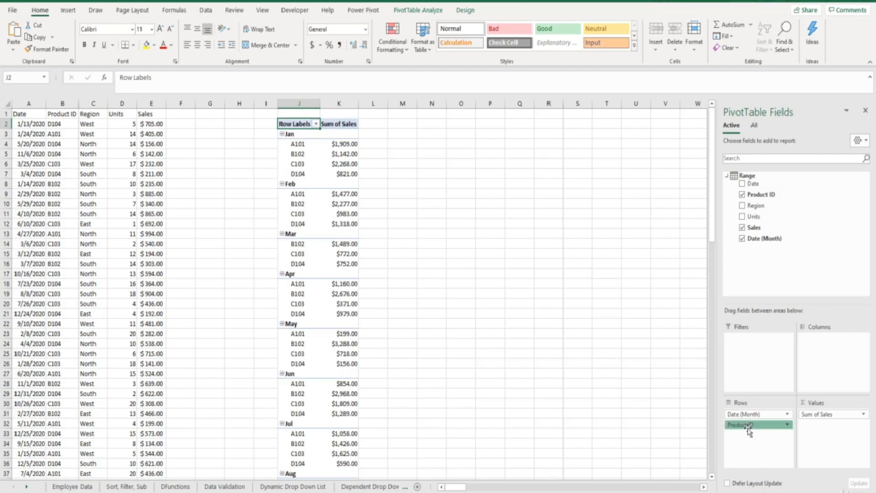
left_click_drag(748, 431, 827, 352)
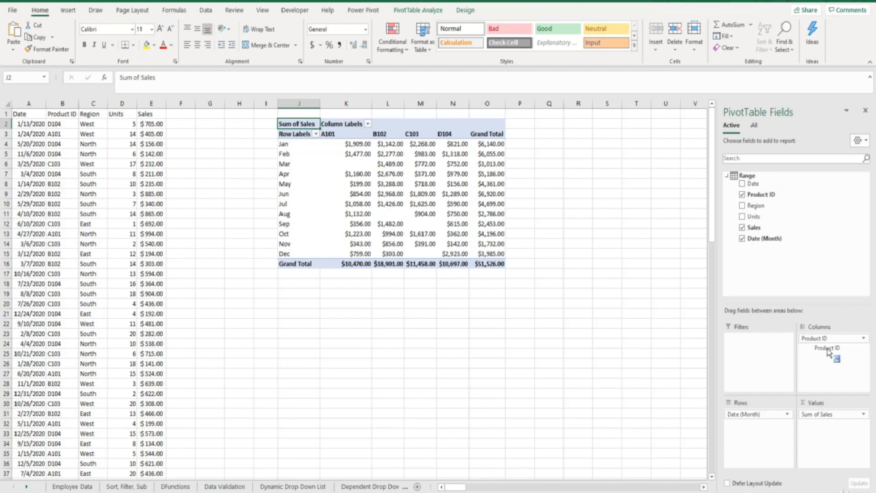
left_click_drag(827, 351, 818, 344)
mouse_move(453, 146)
mouse_move(485, 145)
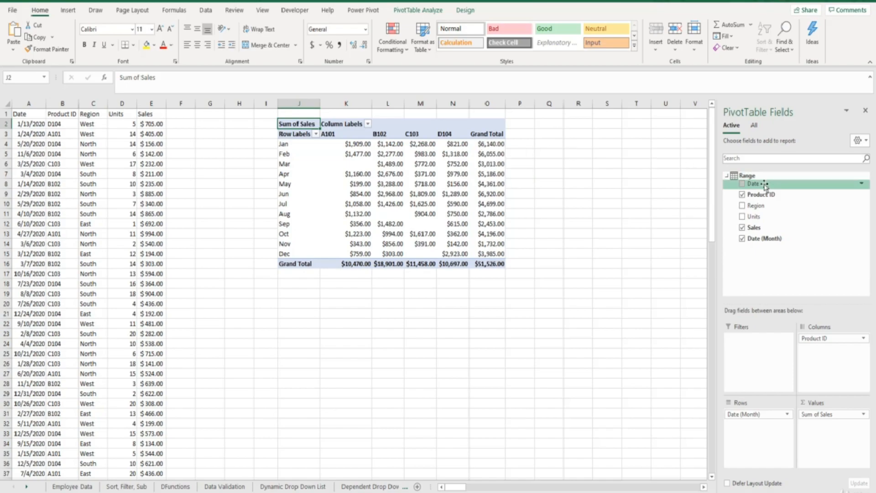
Place the Date field in the PivotTable rows and remove Date (Month) to list individual dates
left_click_drag(766, 185, 757, 412)
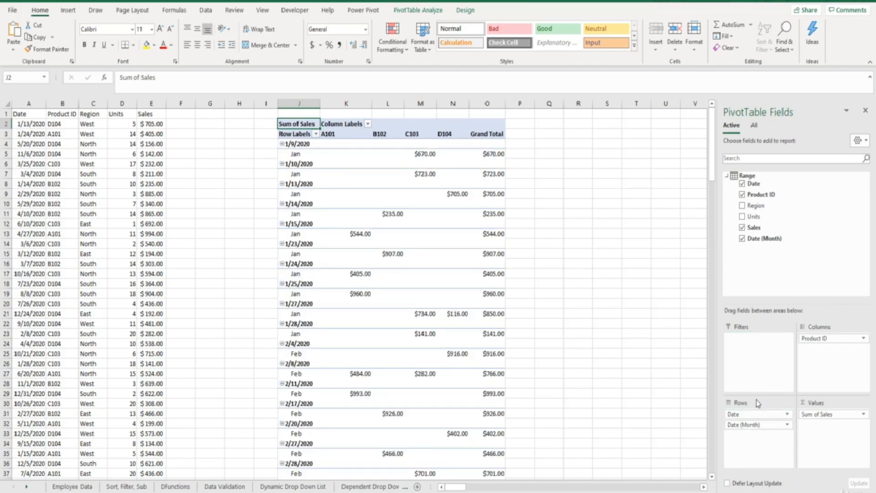
left_click(741, 241)
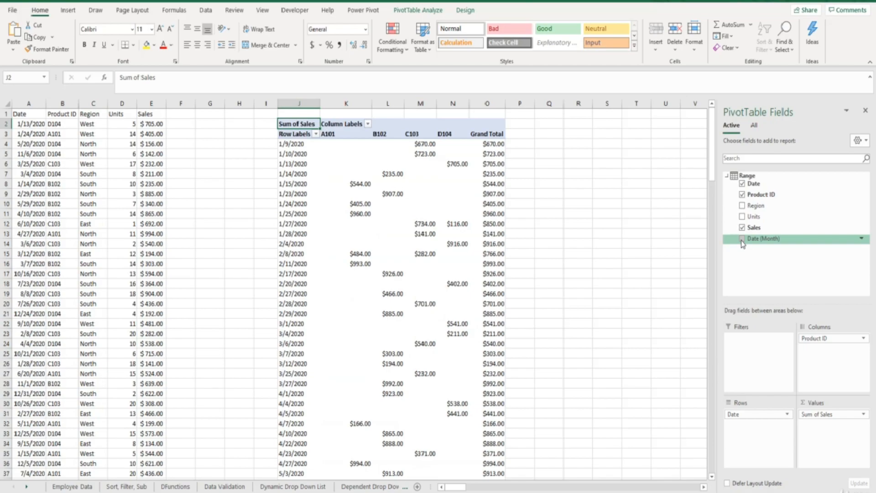
Group the PivotTable's date row labels by Months
left_click(300, 197)
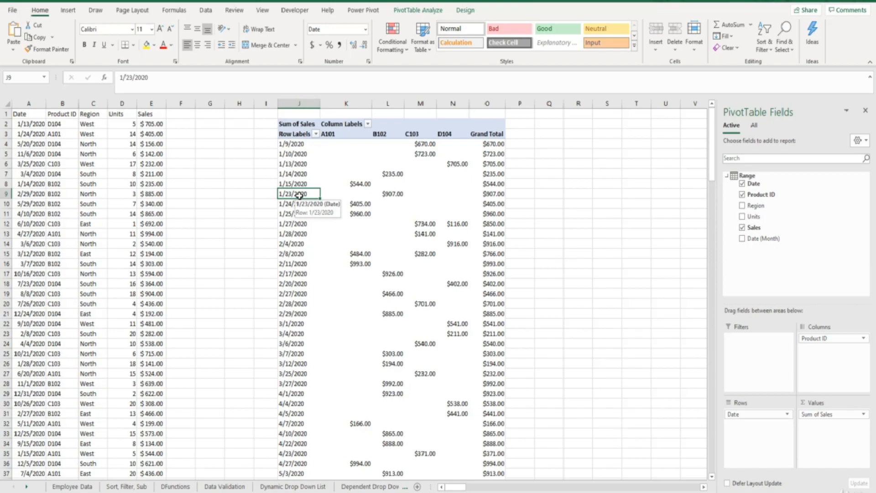
right_click(300, 196)
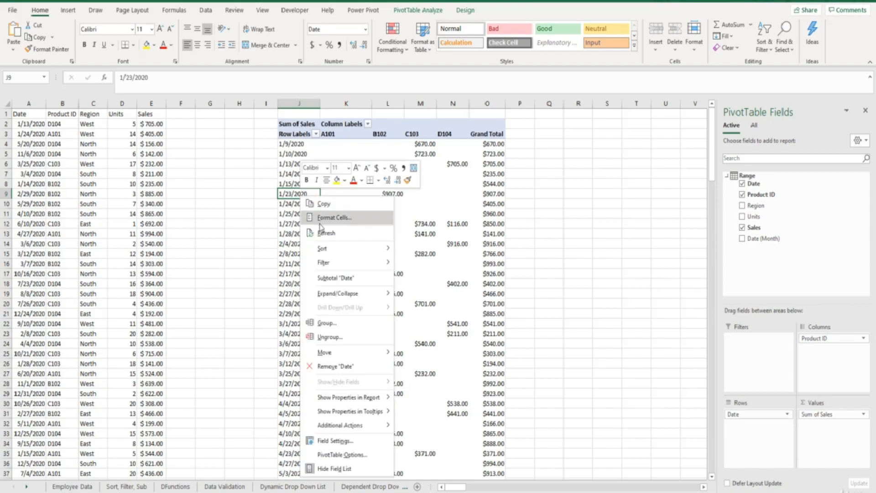
left_click(327, 324)
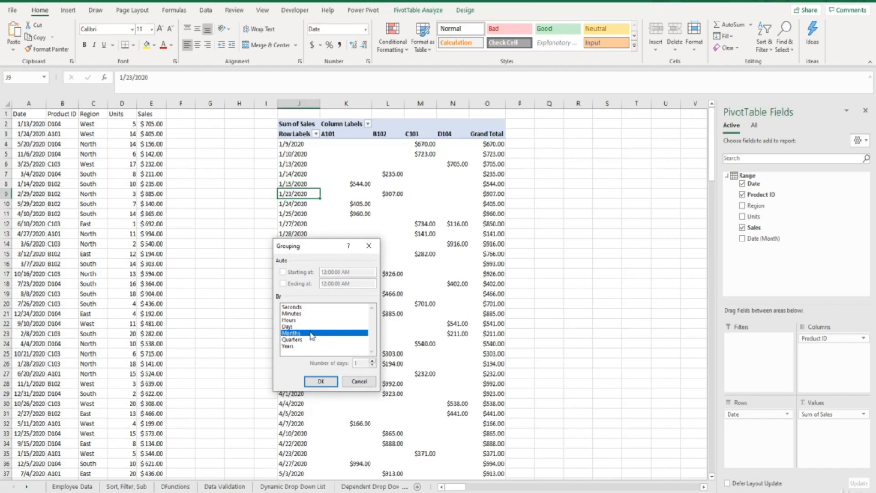
left_click(320, 381)
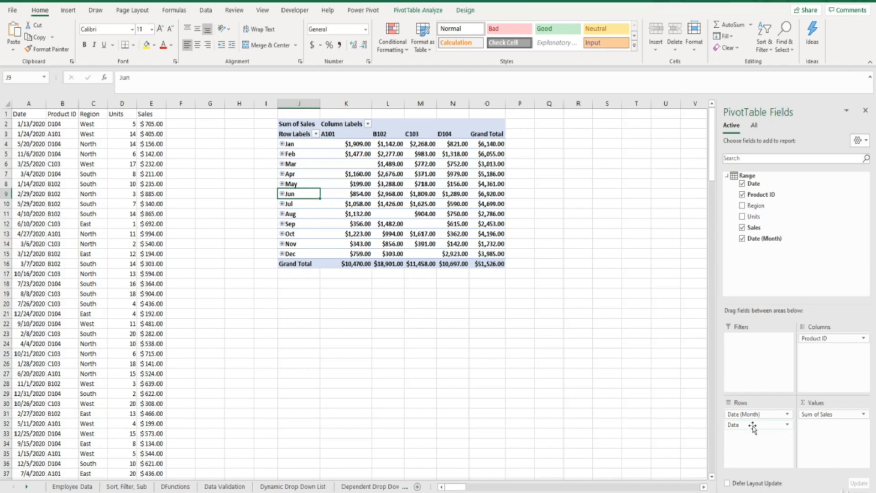
Expand and collapse January's daily detail, and remove the Date field from the rows, keeping only Date (Month)
left_click(283, 144)
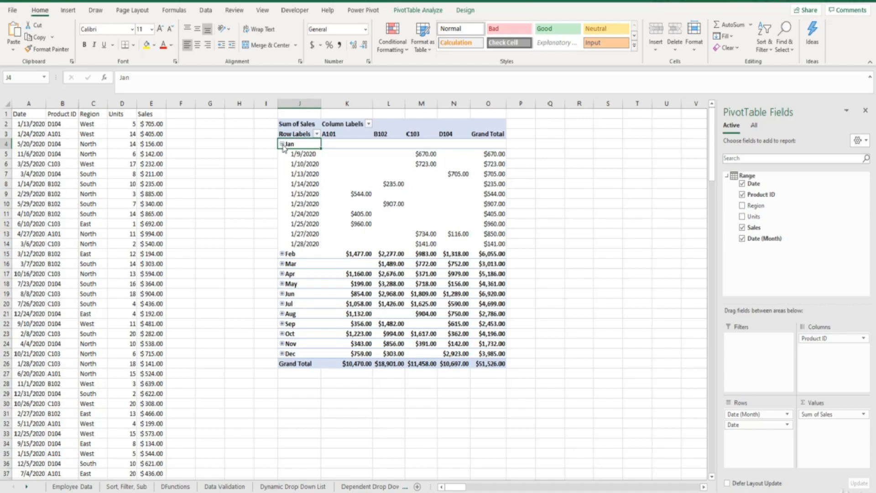
left_click(282, 145)
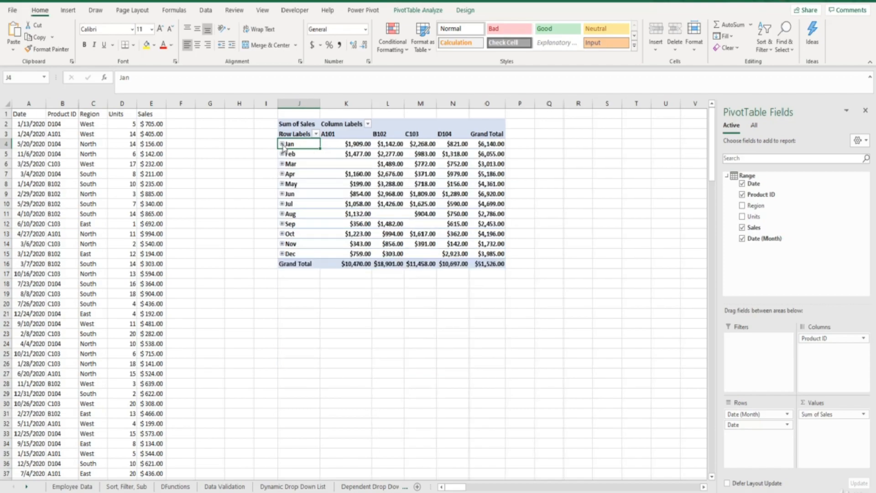
left_click(743, 184)
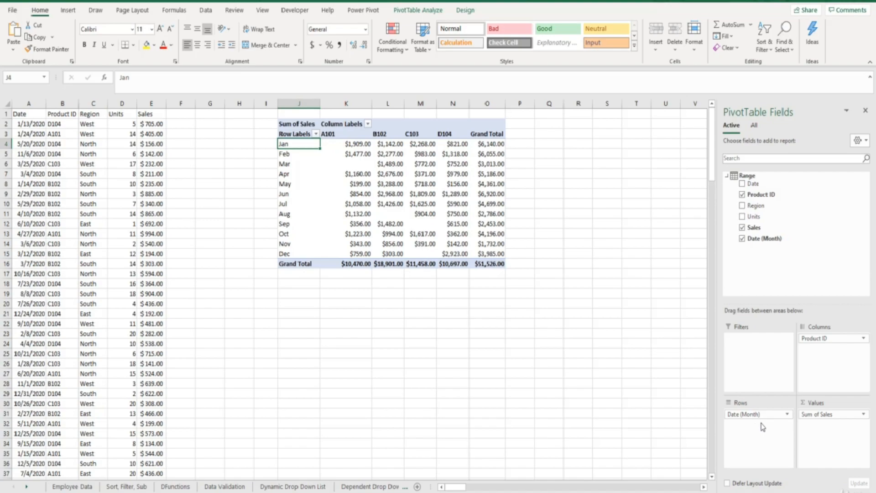
Change the grouping of the month row labels to Quarters only
left_click(293, 164)
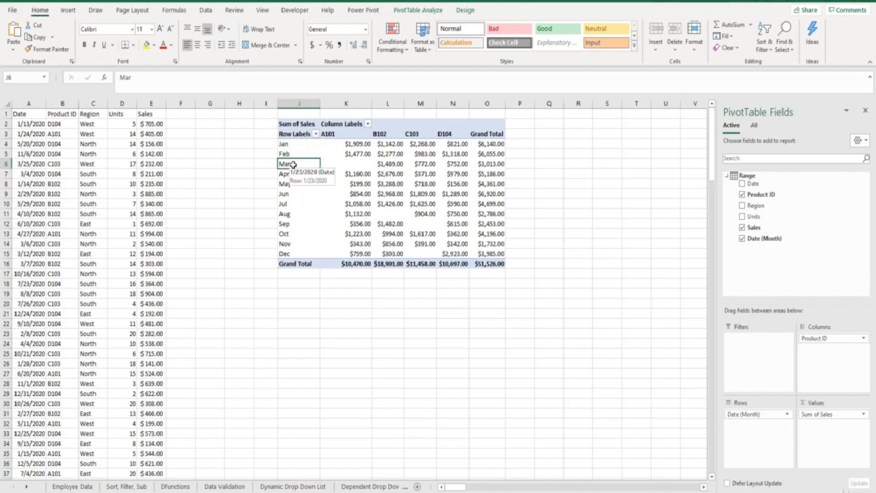
right_click(293, 164)
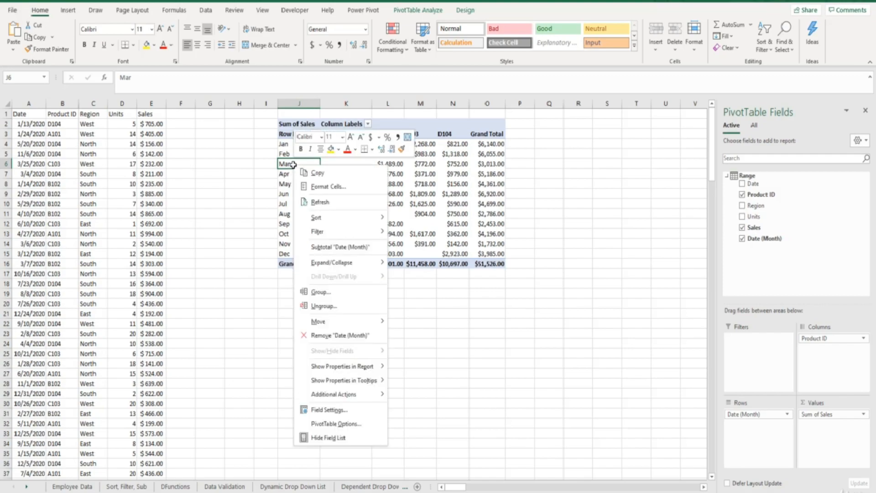
left_click(319, 297)
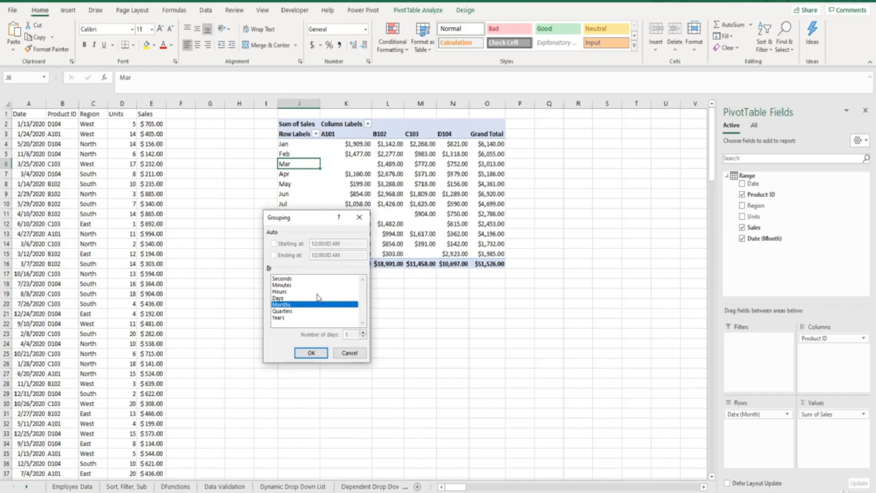
left_click(291, 312)
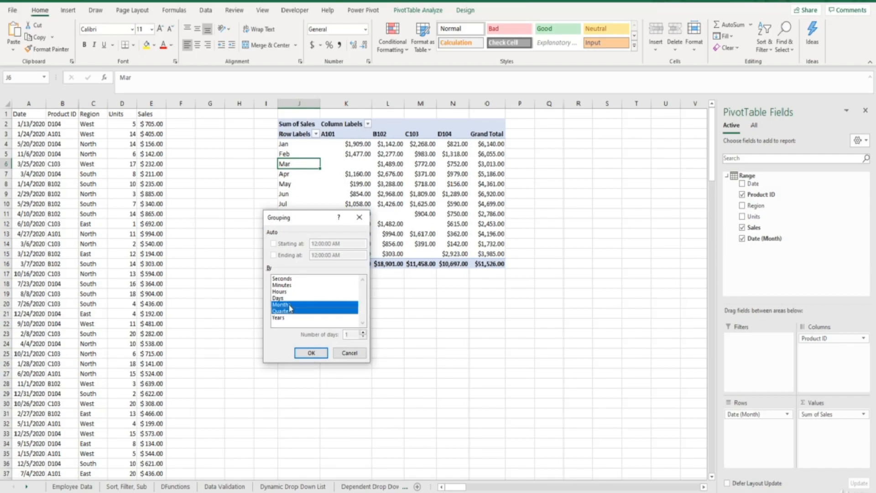
left_click(290, 305)
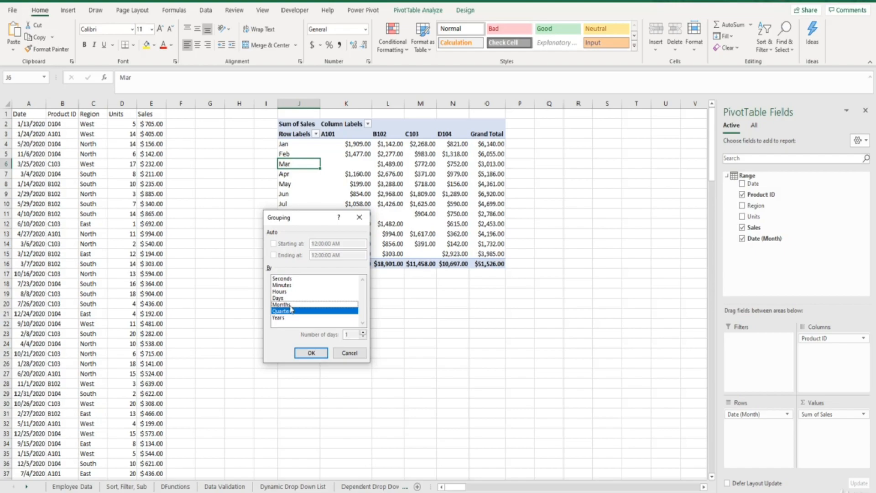
left_click(311, 354)
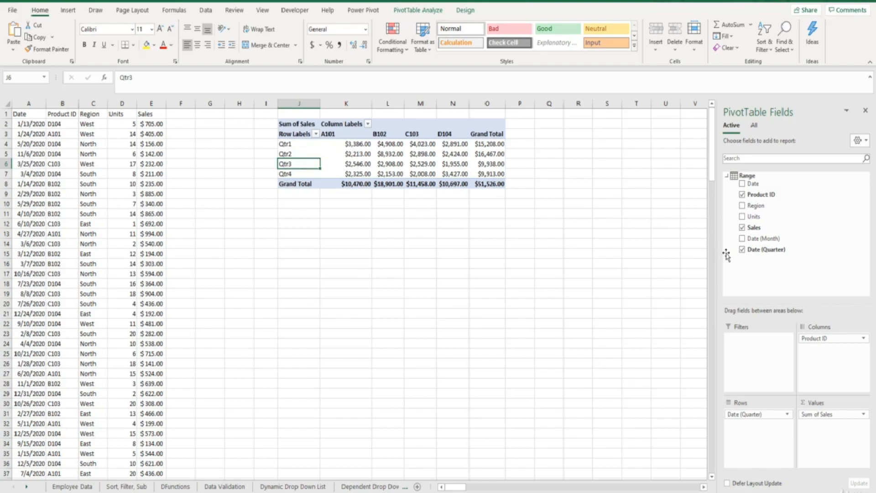
Replace Date (Quarter) with Date (Month) in the PivotTable rows
left_click(742, 250)
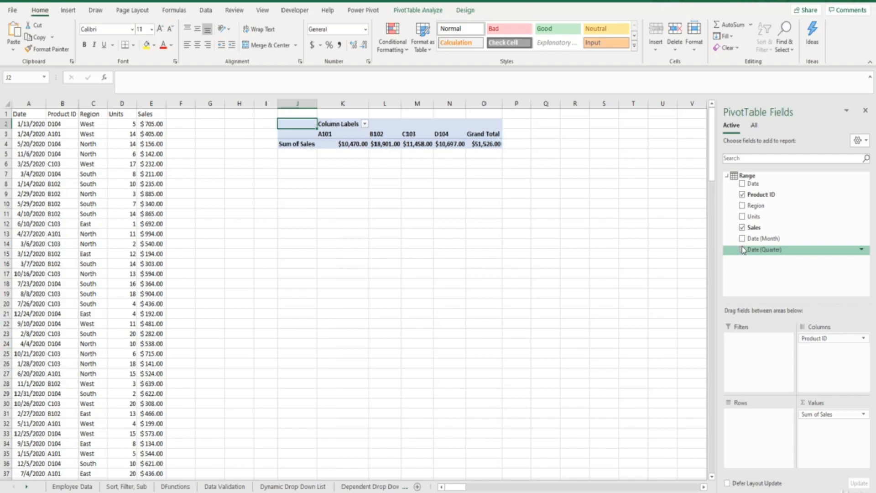
left_click(742, 238)
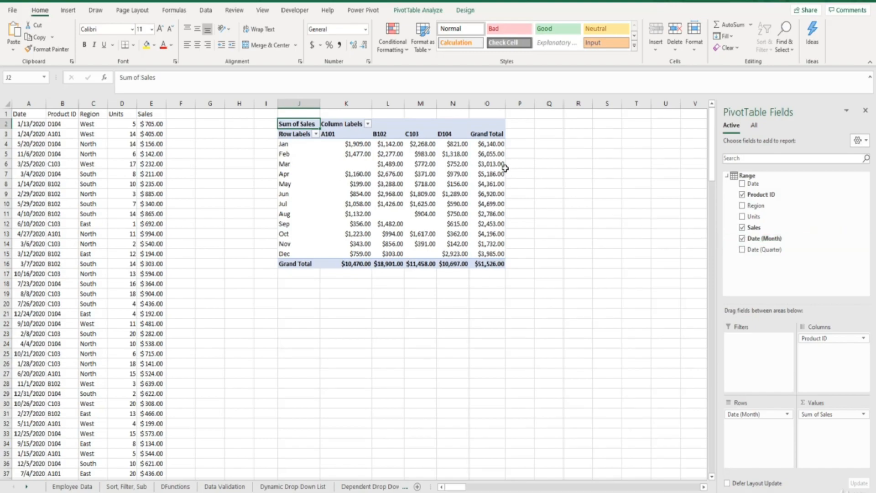
Filter the PivotTable's row labels to show only Jan, Feb and Mar
left_click(314, 134)
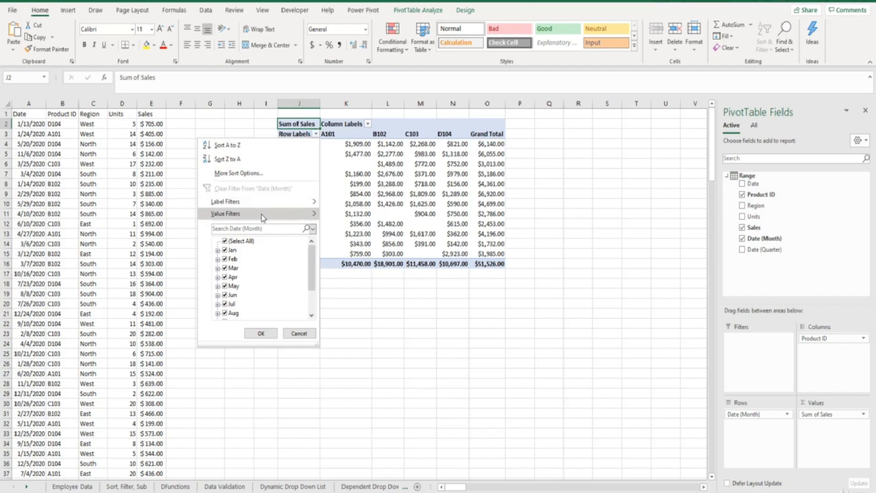
left_click(225, 242)
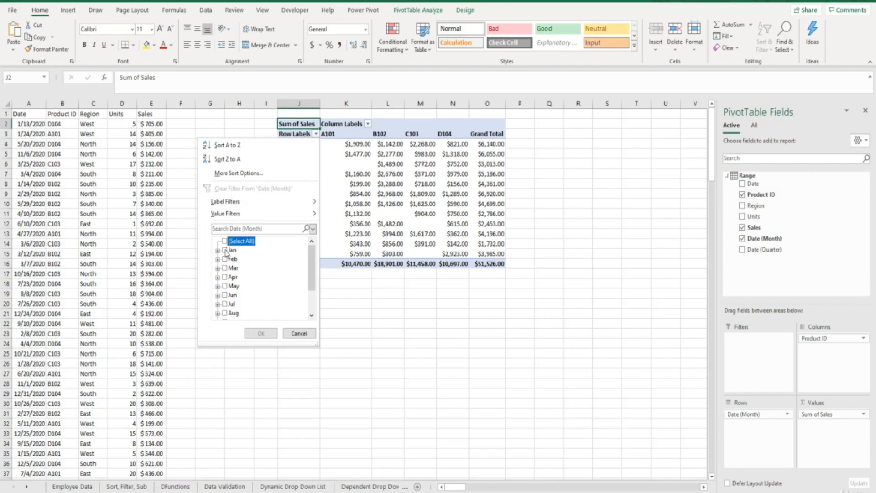
left_click(225, 251)
left_click(225, 259)
left_click(225, 269)
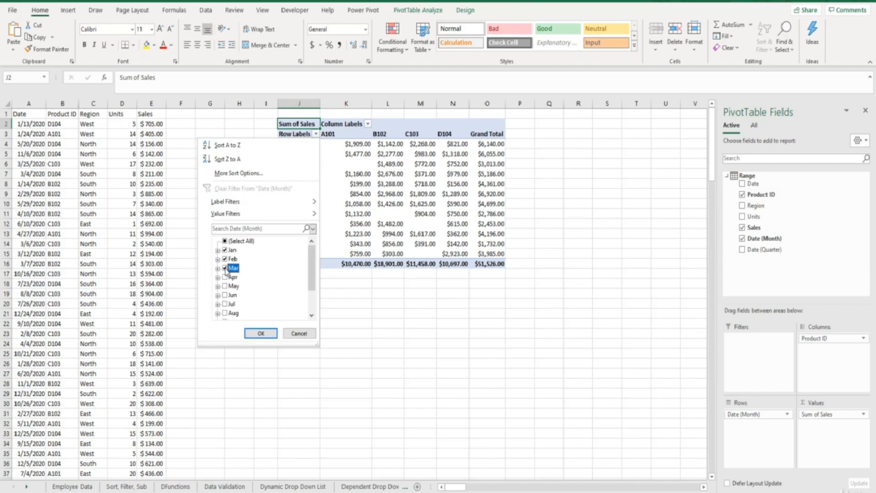
left_click(260, 333)
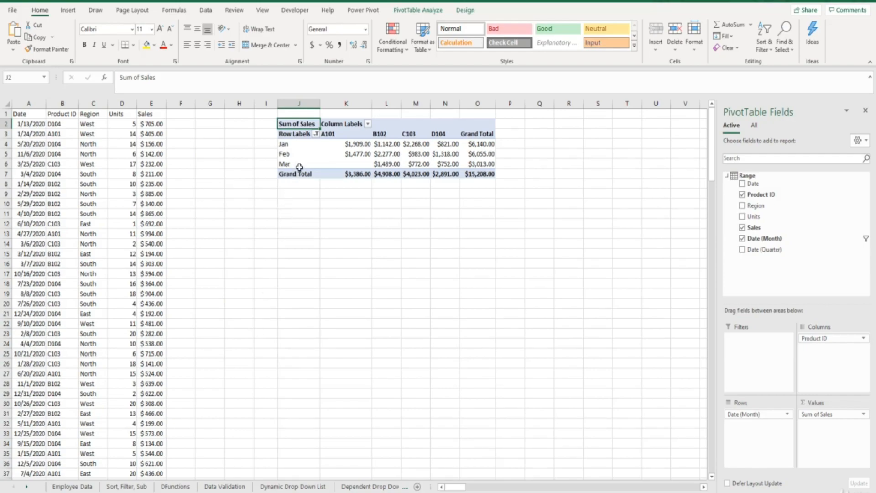
Clear the filter from the Date (Month) row labels
left_click(316, 134)
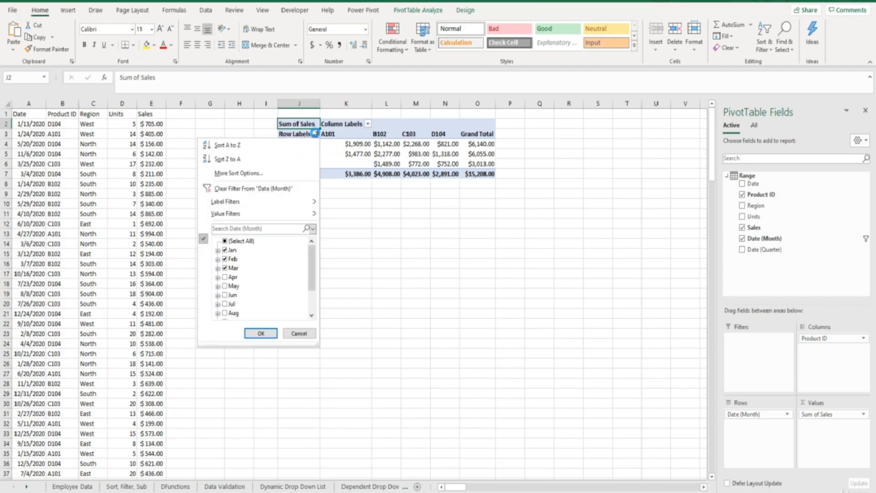
left_click(273, 192)
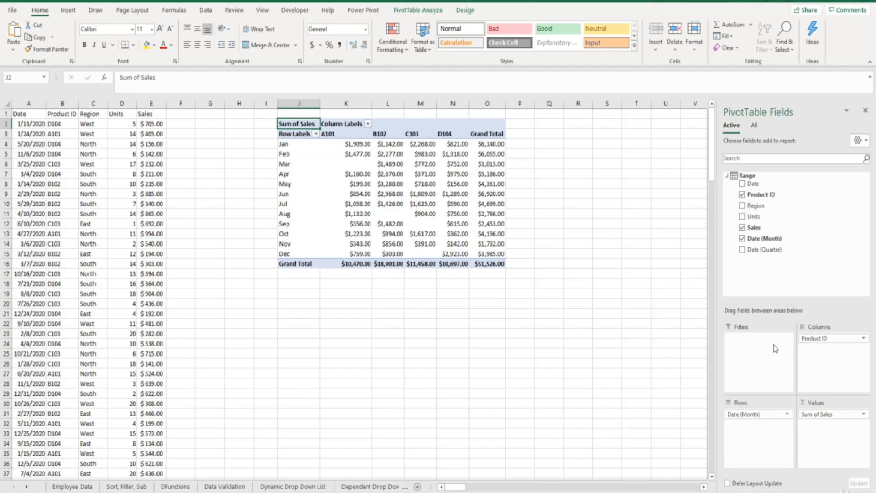
Move Date (Month) to the report filter area and place the Date field in the rows
left_click_drag(772, 241, 755, 346)
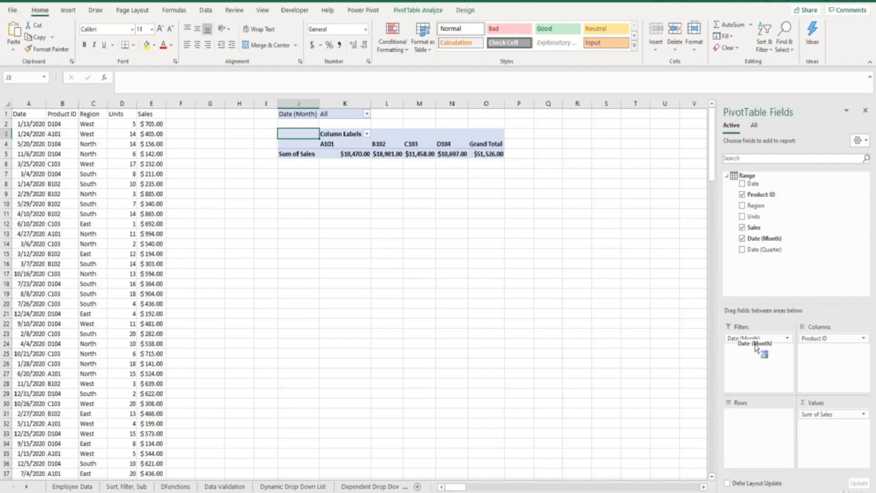
left_click_drag(756, 347, 755, 349)
left_click_drag(754, 184, 759, 425)
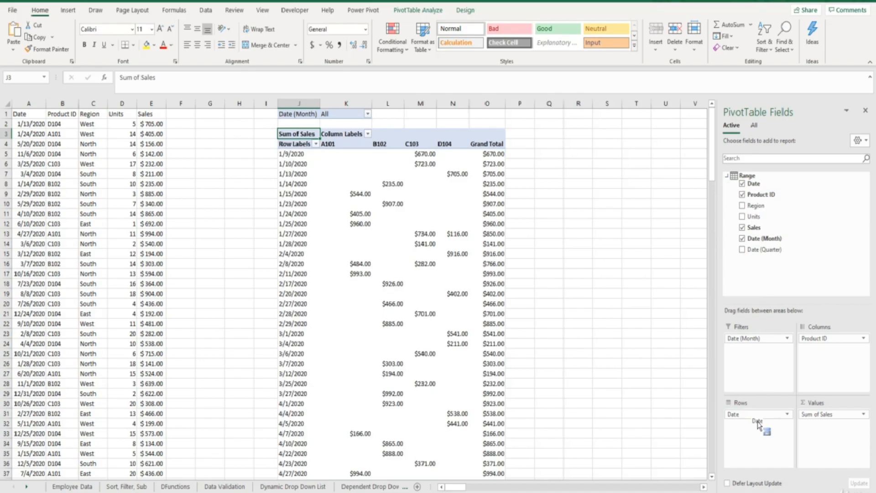
Set the Date (Month) report filter to show only Apr, May and Jun
left_click(368, 114)
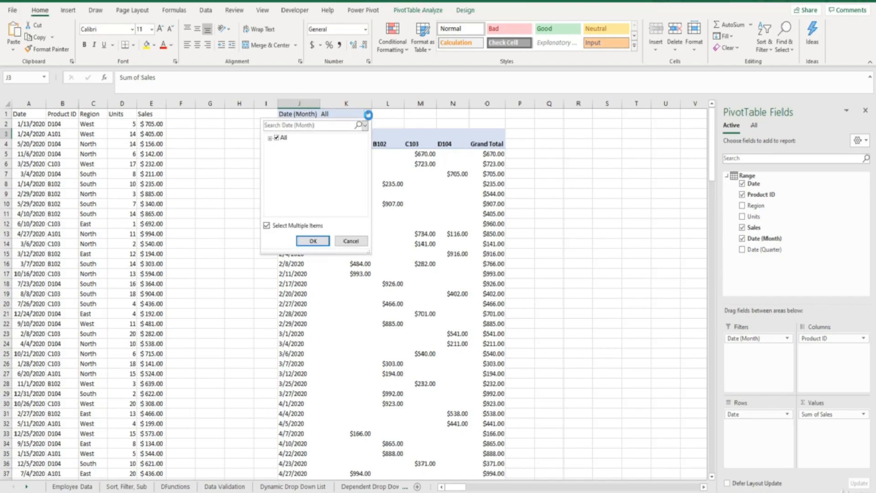
left_click(269, 139)
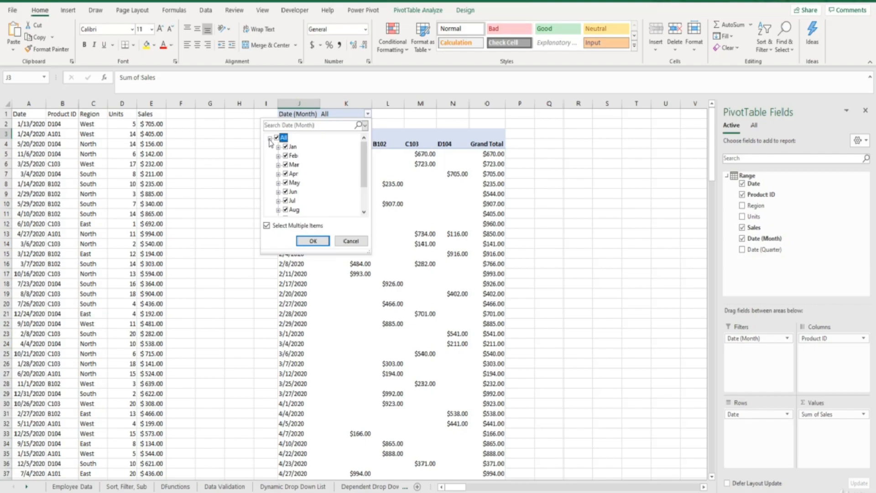
left_click(277, 139)
left_click(285, 174)
left_click(286, 183)
left_click(286, 193)
left_click(313, 241)
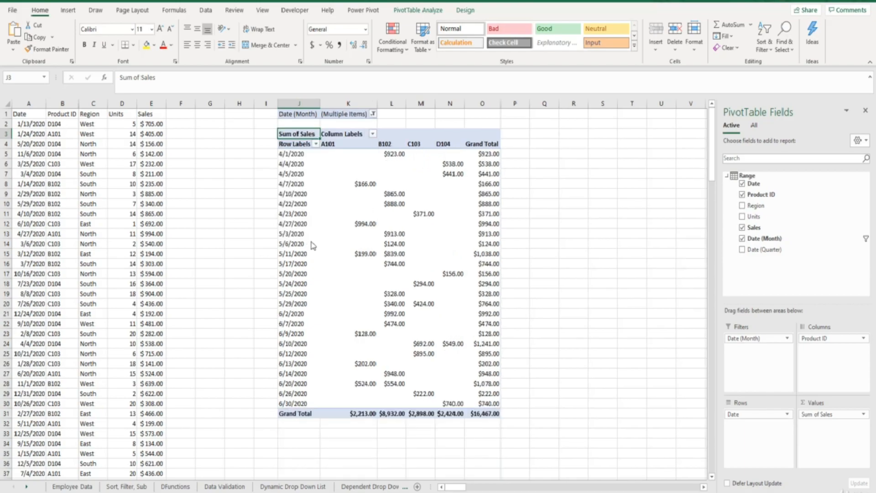